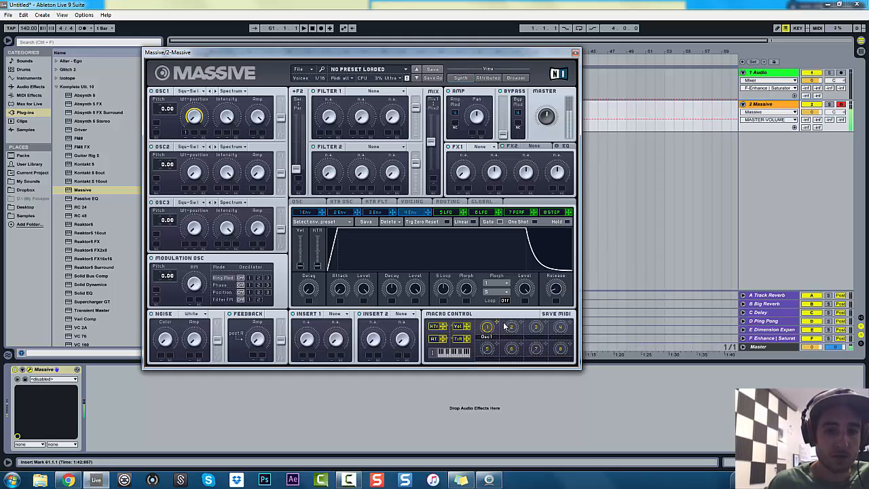
Try the Osc1 macro and examine modulator 5's type options along with the 6 LFO and 7 Perf modulators
left_click_drag(487, 327, 487, 162)
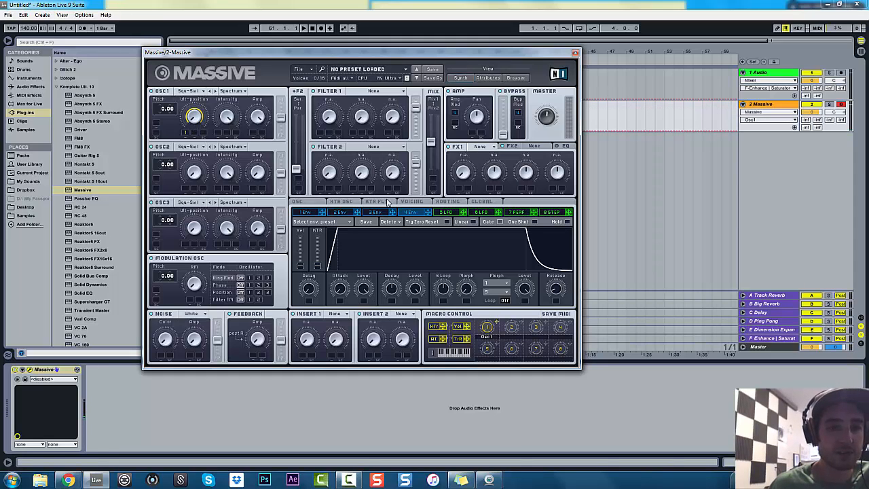
left_click(442, 211)
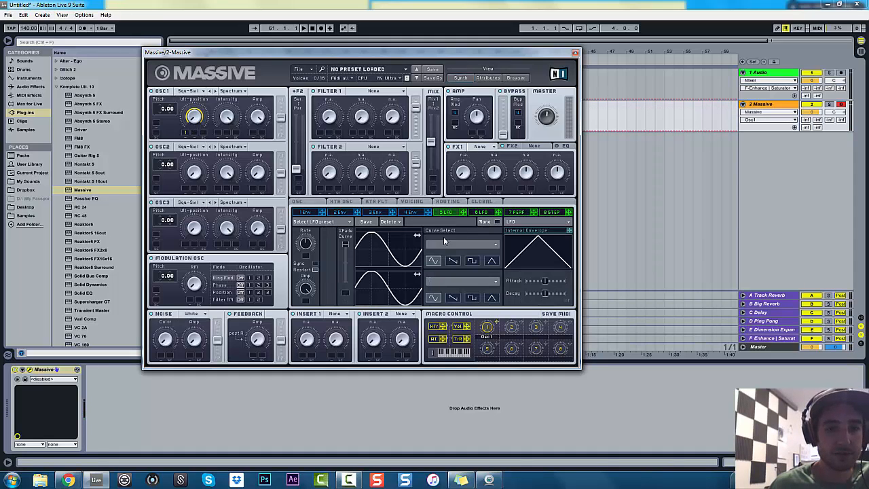
left_click(522, 224)
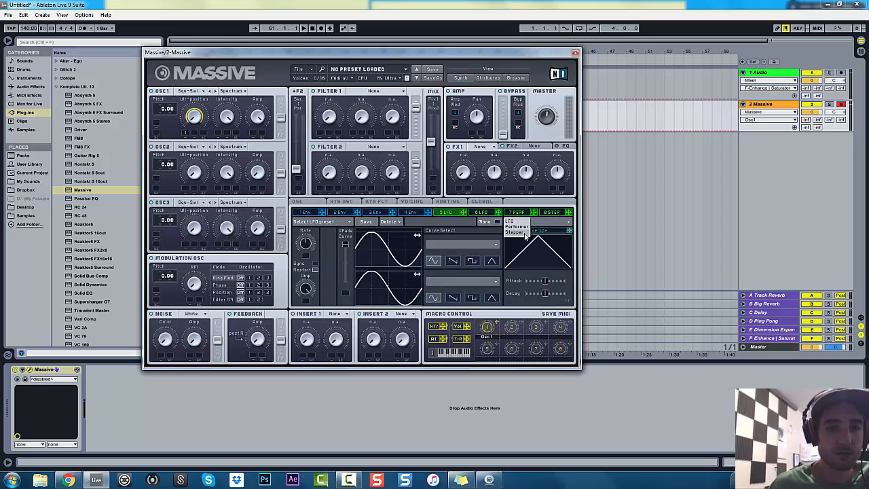
left_click(443, 211)
left_click_drag(371, 244, 383, 245)
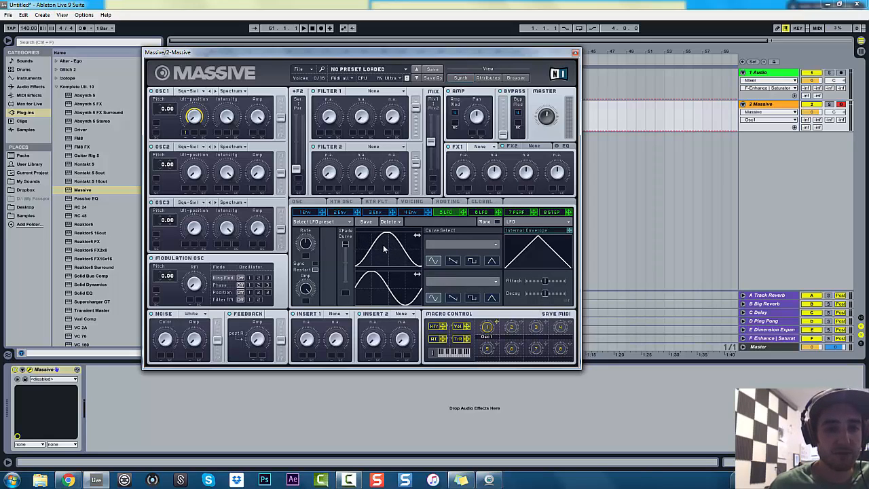
left_click(483, 213)
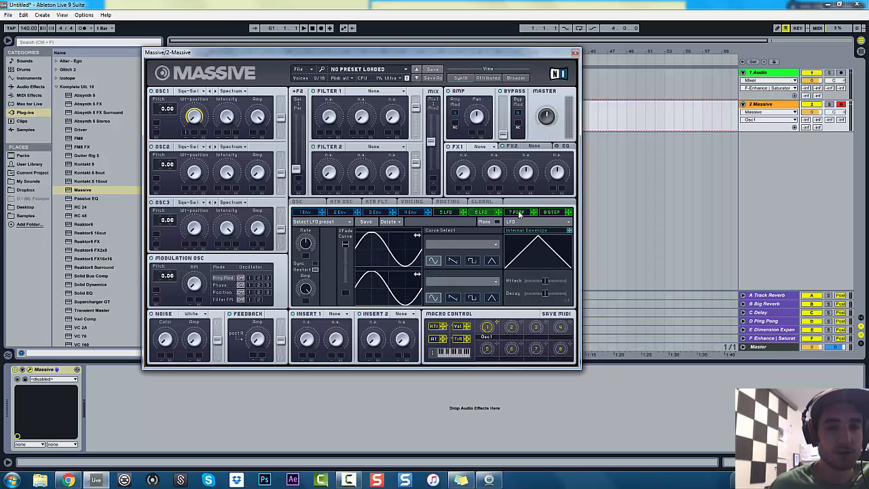
left_click(519, 214)
left_click(446, 215)
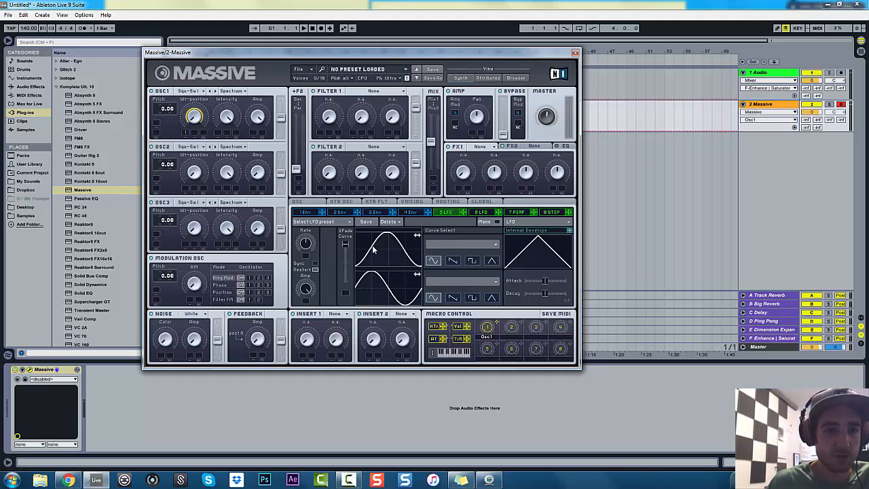
Tempo-sync 5 LFO at a 1/4 ratio and assign it to the OSC1 pitch with a modulation amount of 24.00
left_click(315, 265)
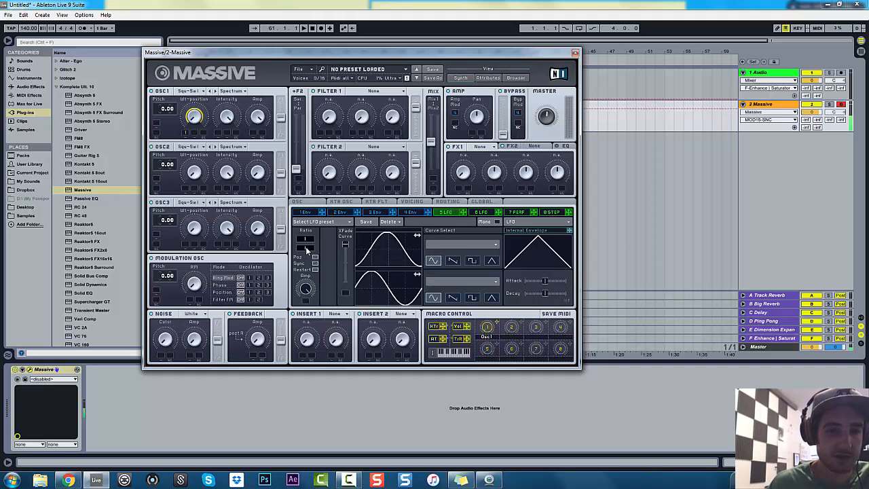
left_click_drag(310, 252, 314, 248)
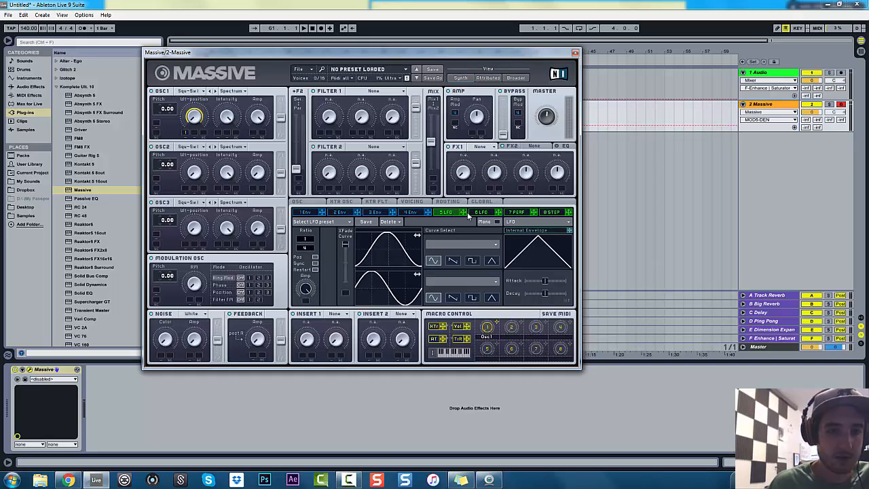
left_click_drag(468, 216, 170, 114)
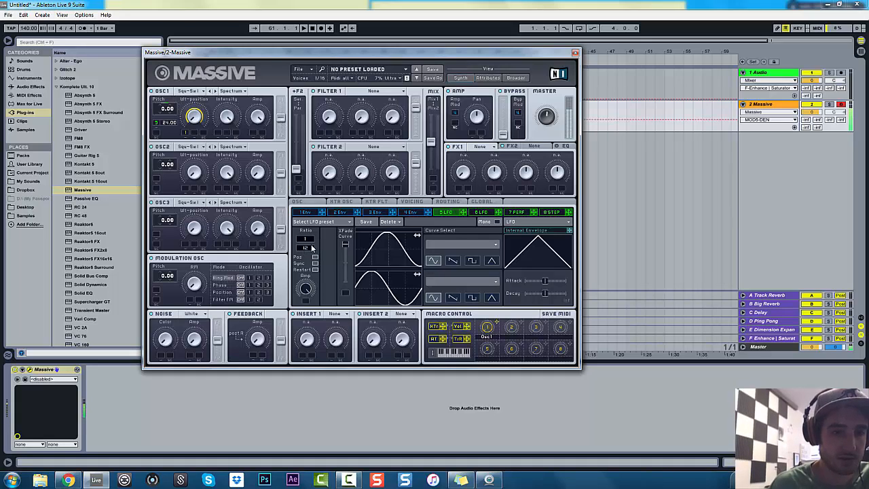
Set the 5 LFO ratio to 1/2 and try the saw, square and triangle waveforms on its first curve
left_click_drag(312, 246, 319, 254)
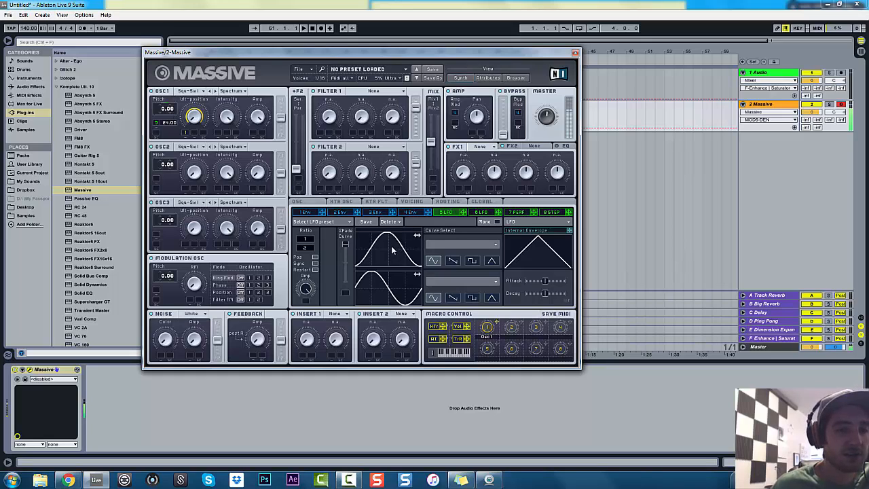
left_click_drag(391, 246, 432, 258)
left_click(453, 260)
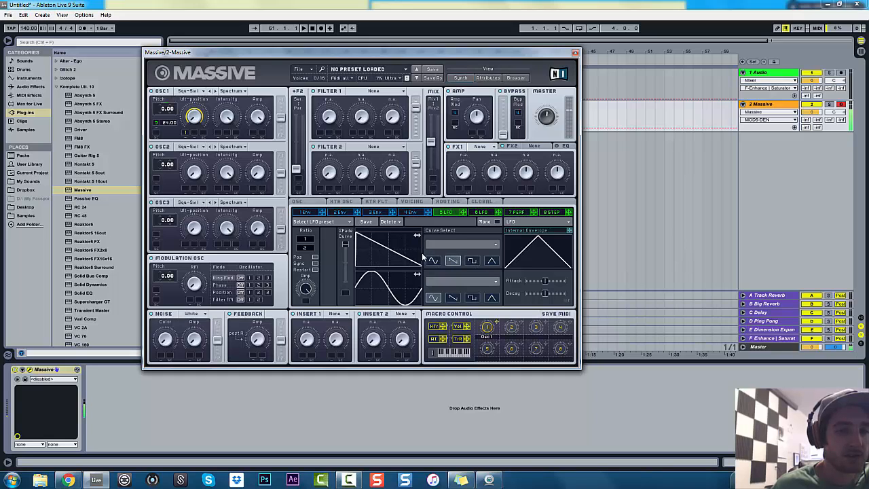
left_click(471, 261)
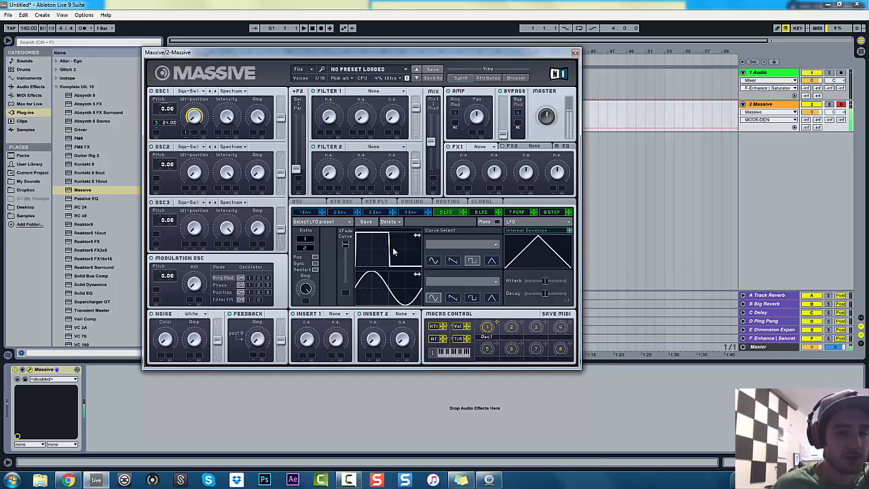
left_click(491, 262)
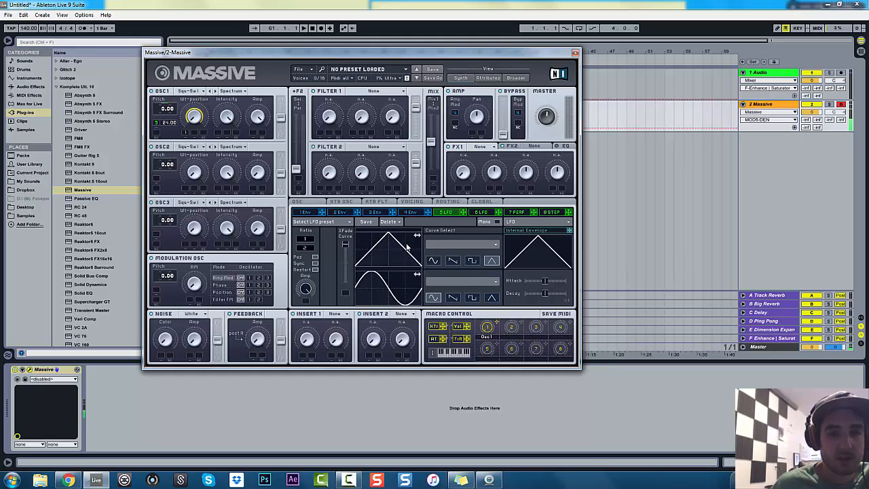
Change modulator 5 from an LFO to a Performer and load different curves into some of its early upper-row steps
left_click(532, 214)
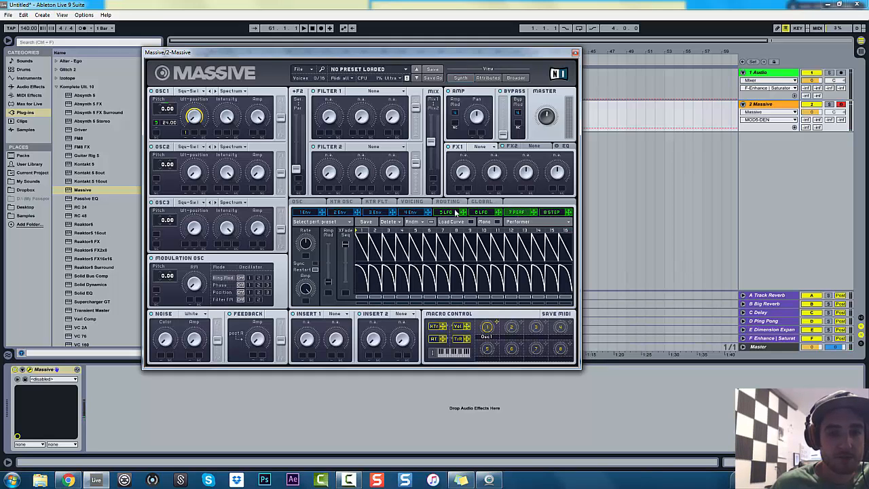
left_click(457, 214)
left_click(527, 221)
left_click(526, 232)
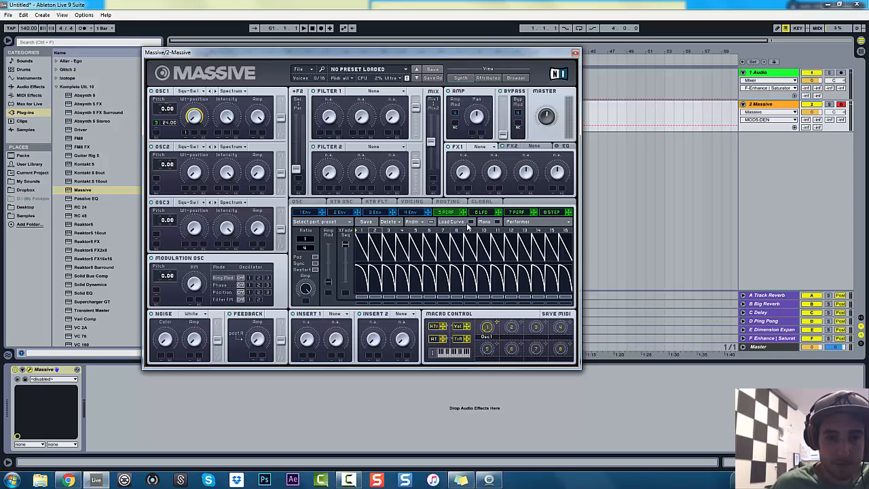
mouse_move(467, 231)
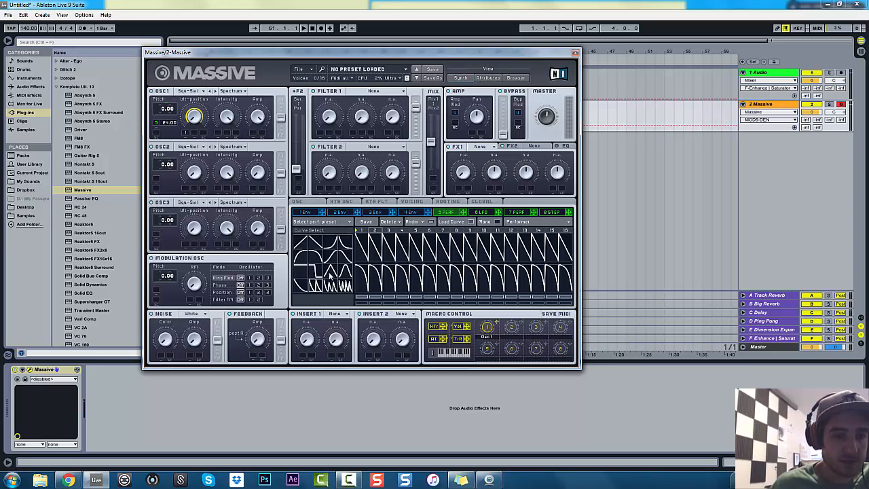
left_click_drag(372, 247, 375, 246)
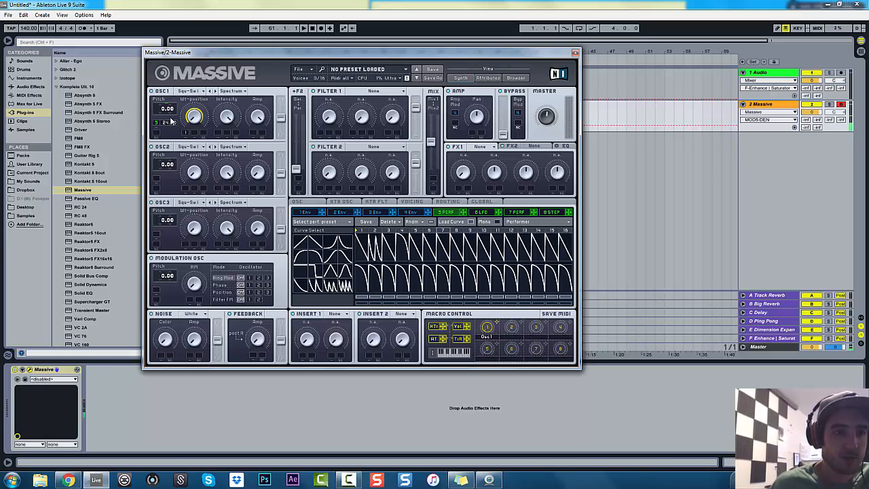
Set the OSC1 pitch to 24.00 and its modulation amount to -24.00
left_click_drag(171, 121, 174, 93)
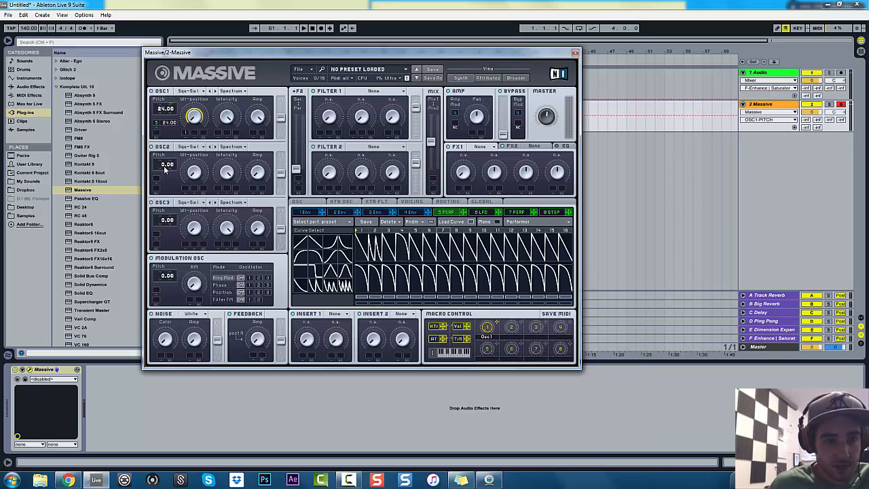
left_click_drag(168, 122, 169, 138)
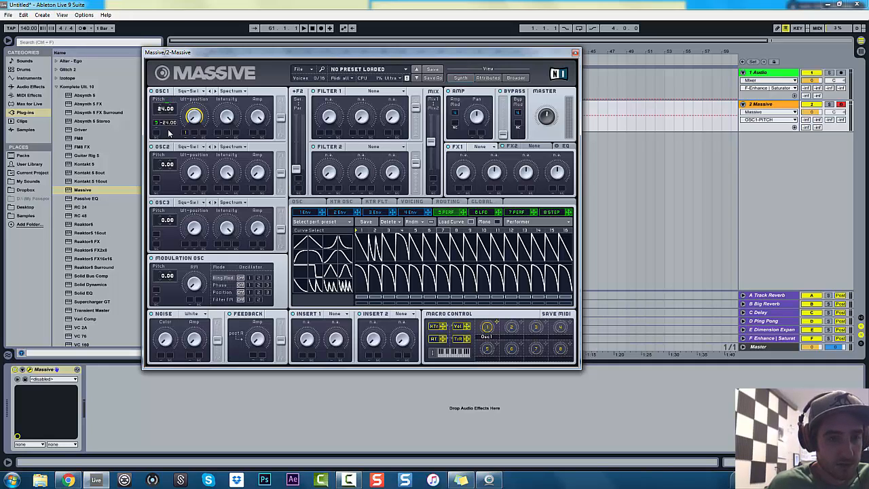
Start playback and toggle Restart via Gate for the oscillator phases
key("space")
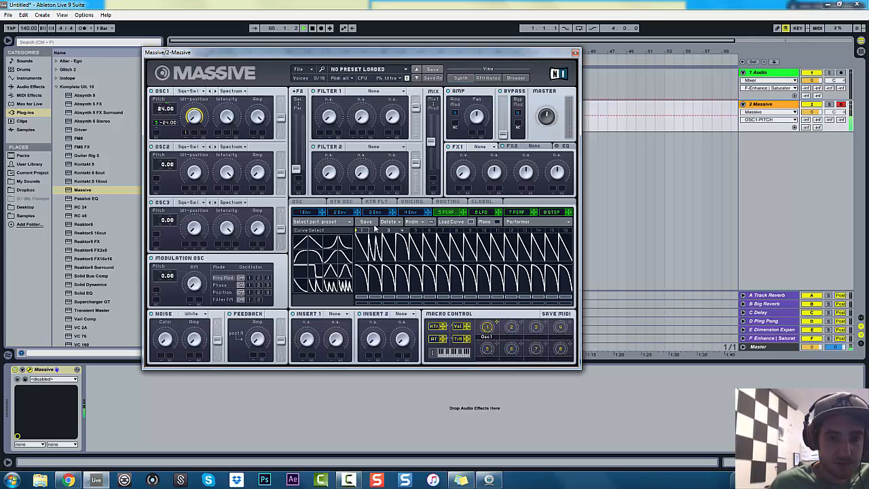
left_click(305, 203)
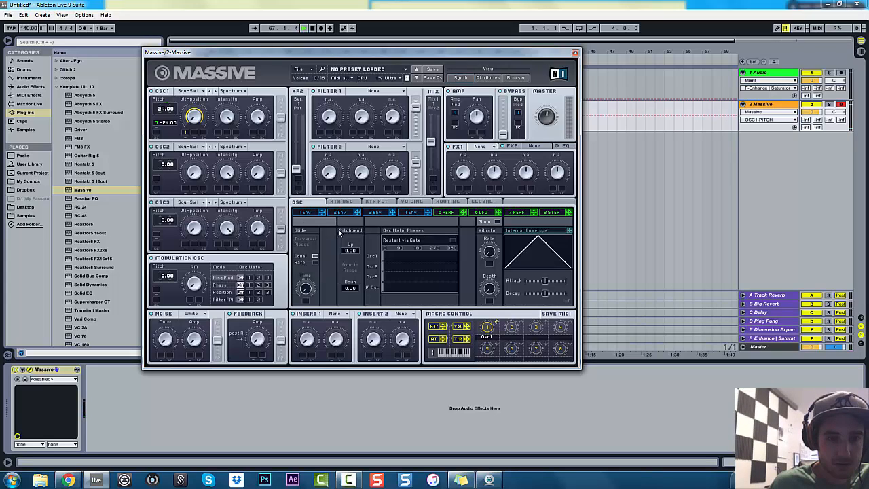
left_click(450, 240)
Lengthen envelope 1's attack and set the OSC1 pitch to -24.00 with an envelope 1 modulation amount of 24.00
left_click(307, 212)
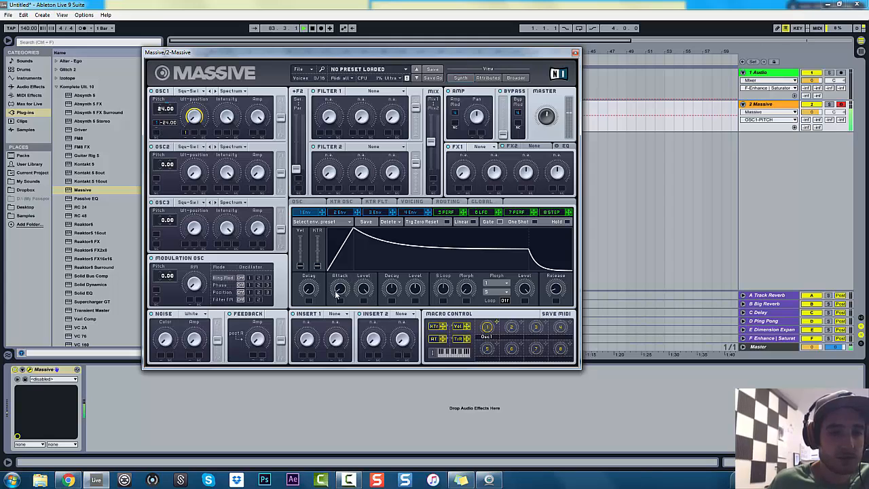
left_click_drag(337, 294, 349, 250)
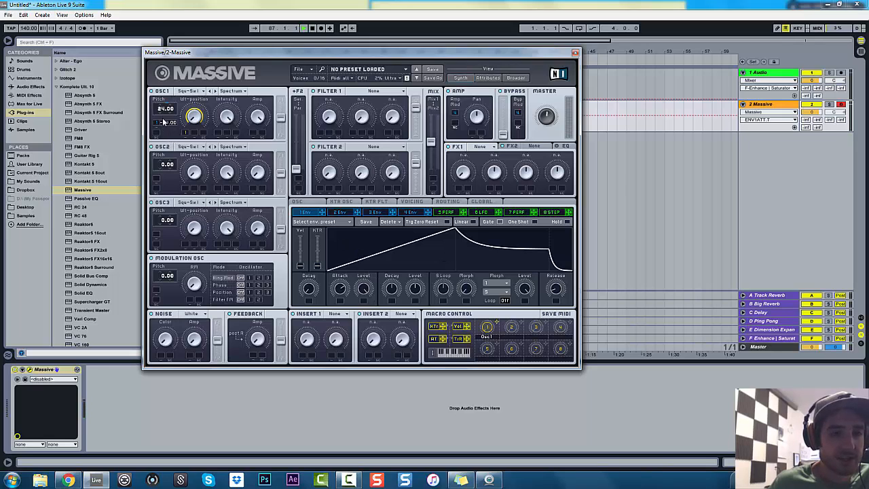
left_click_drag(165, 119, 169, 158)
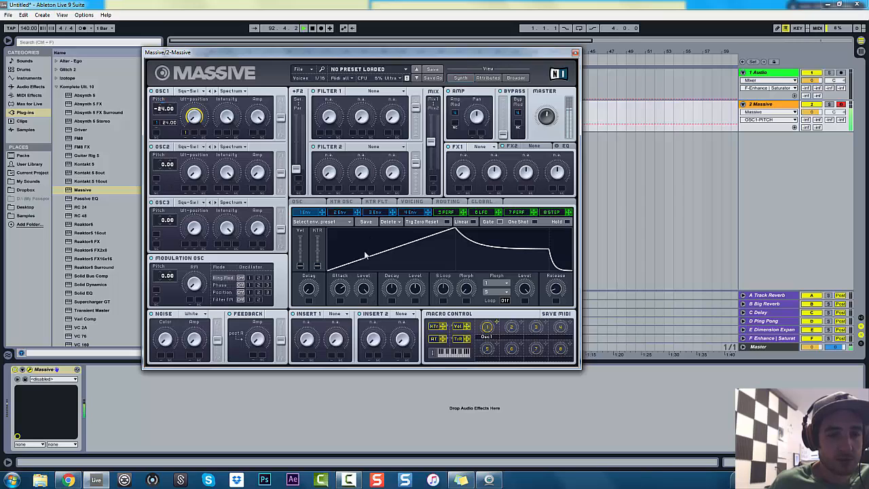
Shorten envelope 1's attack and adjust its decay so the curve falls all the way to zero
left_click_drag(343, 300, 352, 353)
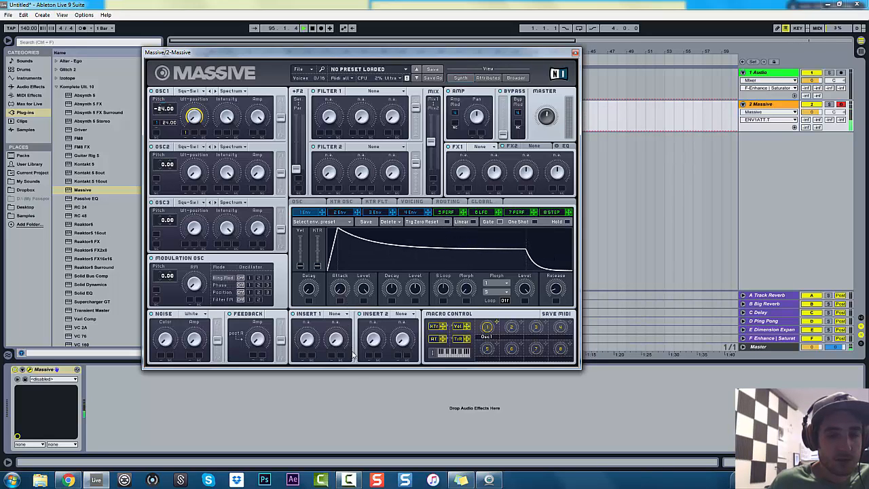
mouse_move(389, 297)
left_mouse_down()
mouse_move(407, 322)
mouse_move(391, 296)
left_mouse_up()
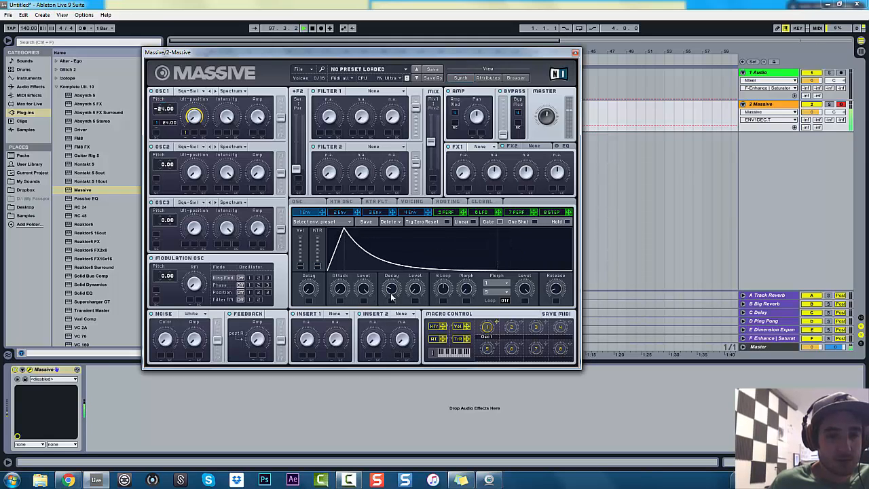
Try the OSC1 pitch at 0.00 and -12.00, move the Osc1 macro, and settle the pitch on 12.00
double_click(165, 110)
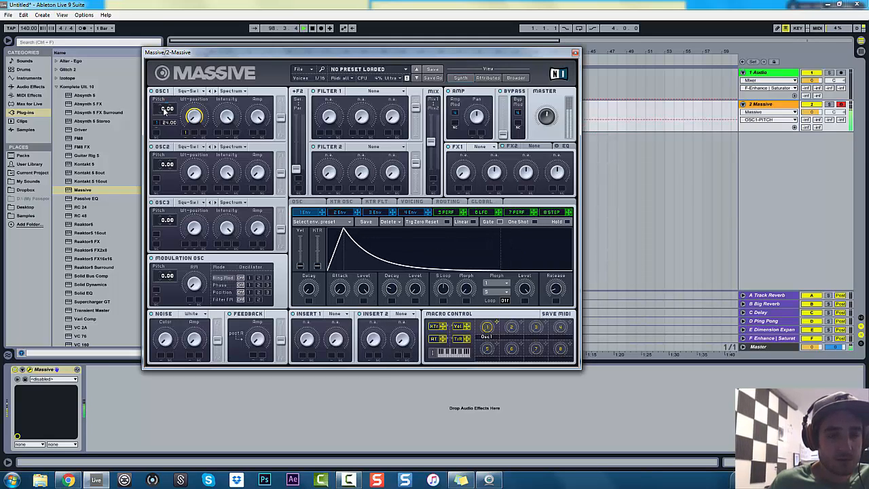
mouse_move(165, 110)
left_mouse_down()
mouse_move(164, 94)
mouse_move(167, 121)
mouse_move(168, 84)
mouse_move(179, 156)
mouse_move(168, 122)
left_mouse_up()
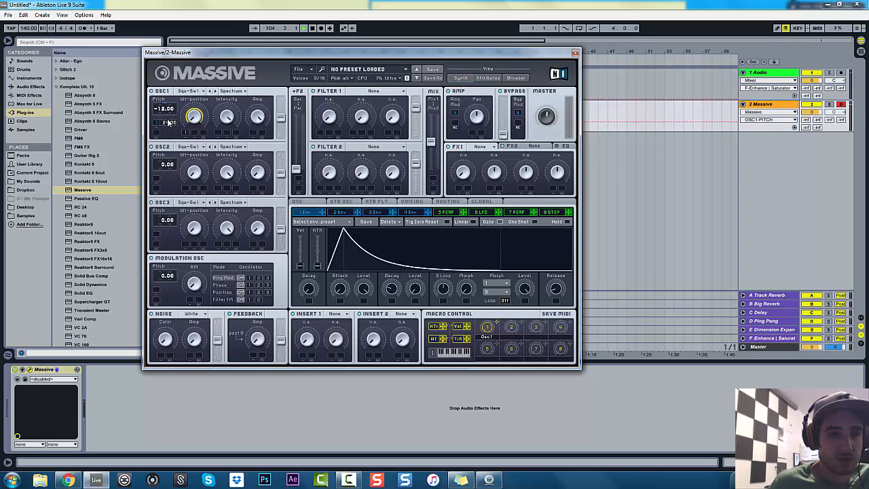
left_click_drag(487, 326, 485, 233)
left_click_drag(196, 134, 172, 88)
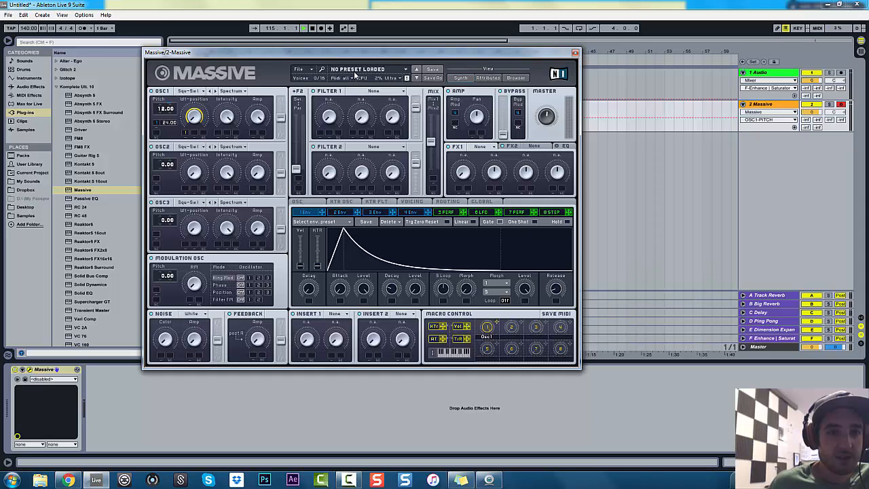
Set Filter 1 to Lowpass 4 and assign macro 2 to its cutoff
left_click(367, 92)
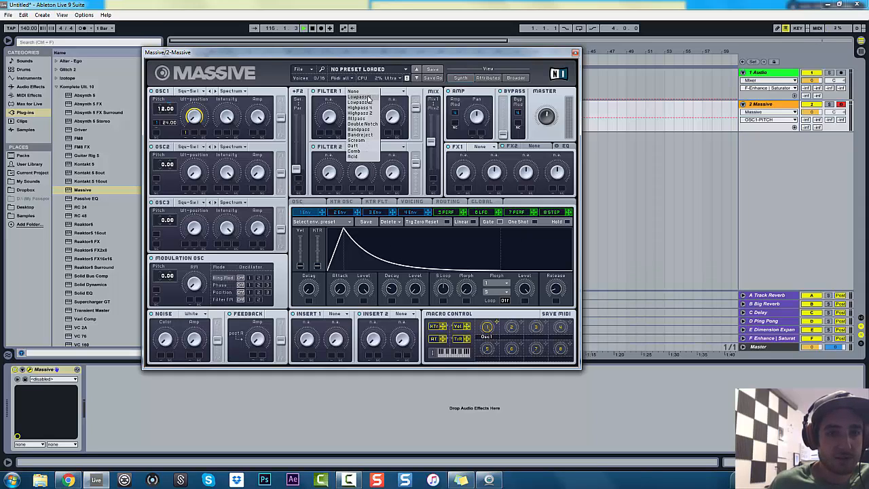
left_click(369, 102)
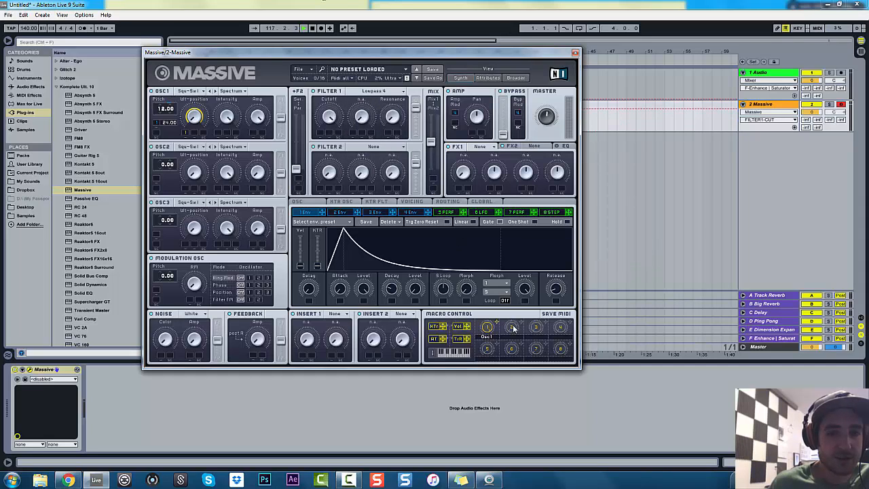
left_click_drag(523, 327, 329, 116)
mouse_move(515, 329)
left_mouse_down()
mouse_move(514, 281)
mouse_move(514, 327)
left_mouse_up()
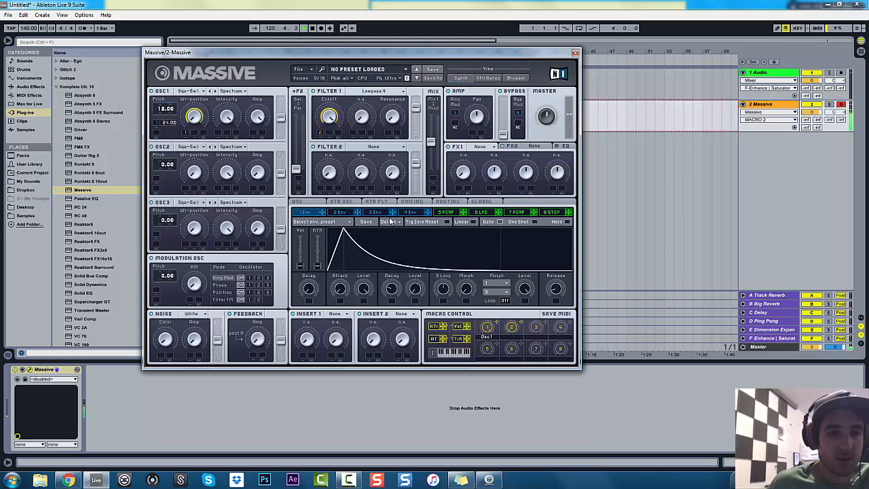
Route OSC1 entirely to Filter 1, and raise Filter 1's output gain and the mix balance fully toward Mix1
left_click_drag(280, 118, 294, 7)
left_click_drag(416, 110, 415, 89)
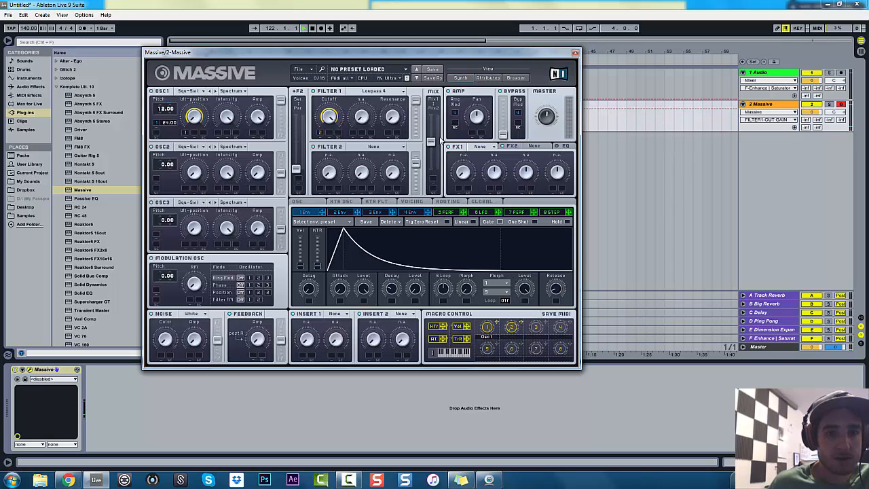
left_click_drag(432, 143, 439, 67)
Try macro 2 on the filter and name the macro Cutoff
left_click_drag(517, 333, 534, 351)
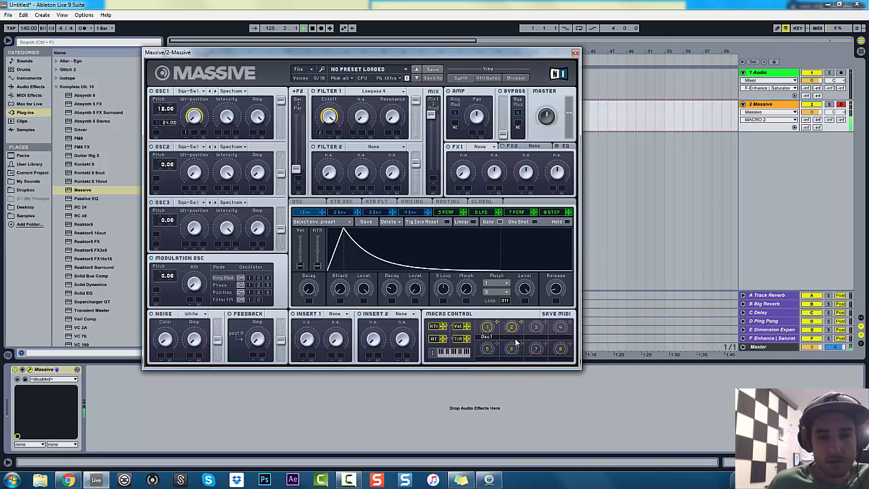
type("Cutoff")
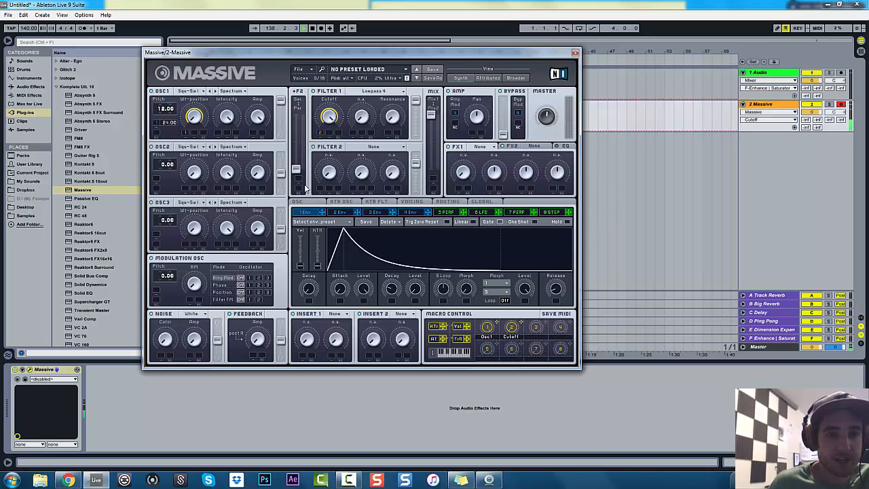
Try the filter routing in series and the mix balance fully toward Mix2, returning the faders to parallel and Mix1
left_click_drag(297, 171, 299, 108)
left_click(431, 116)
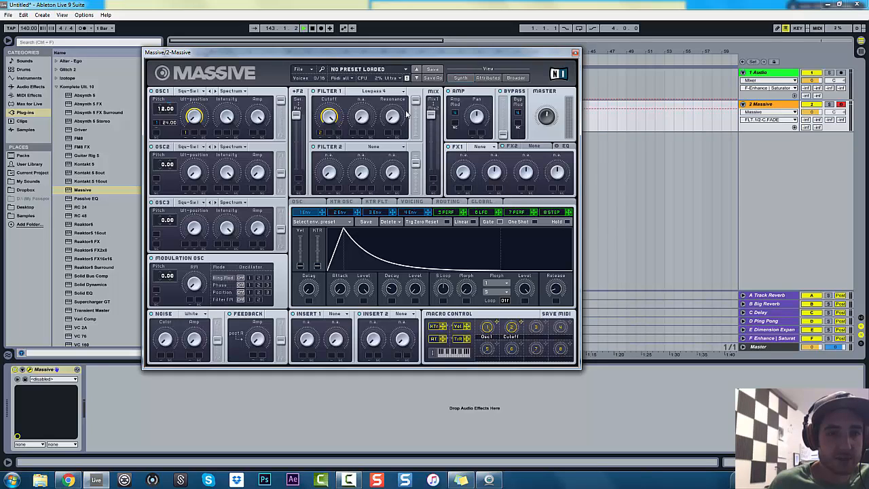
left_click_drag(431, 116, 432, 169)
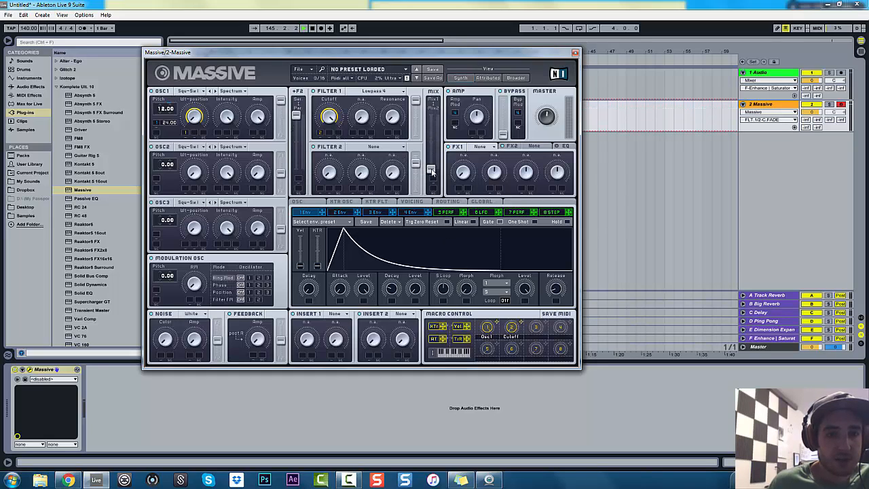
left_click_drag(430, 169, 437, 48)
left_click_drag(298, 117, 299, 170)
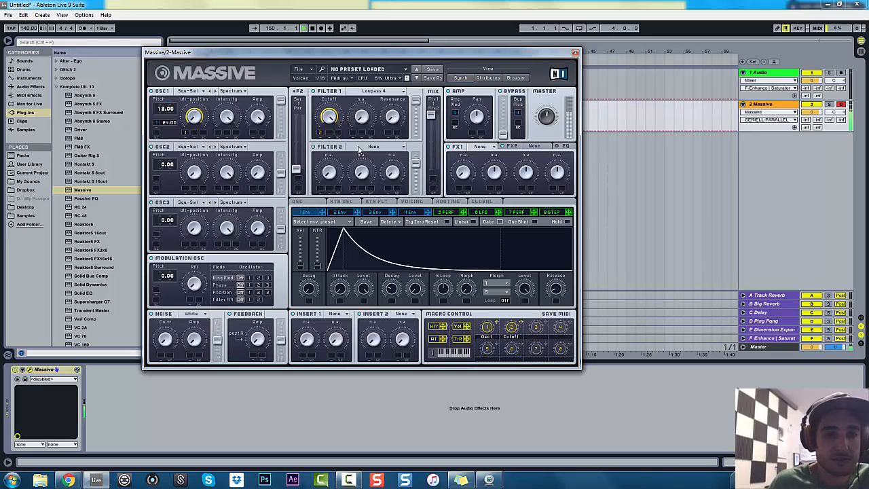
Load Dimension Expander in FX1 and Reverb in FX2
left_click(480, 147)
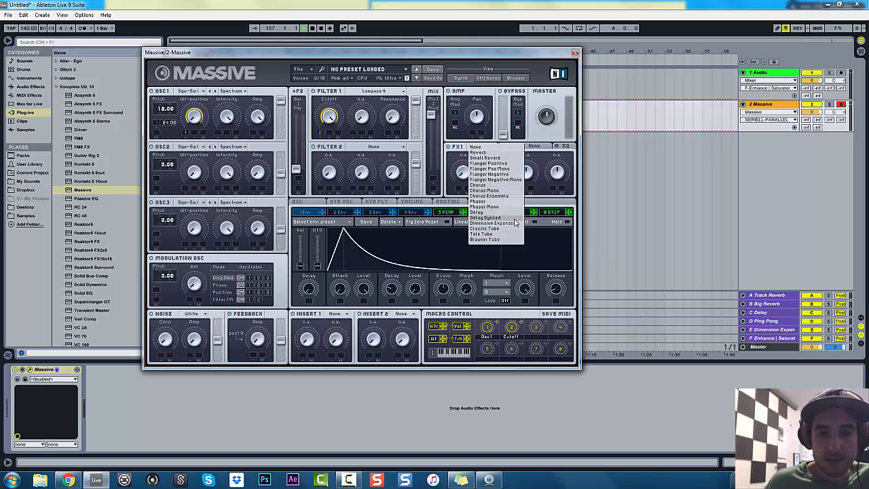
left_click(490, 223)
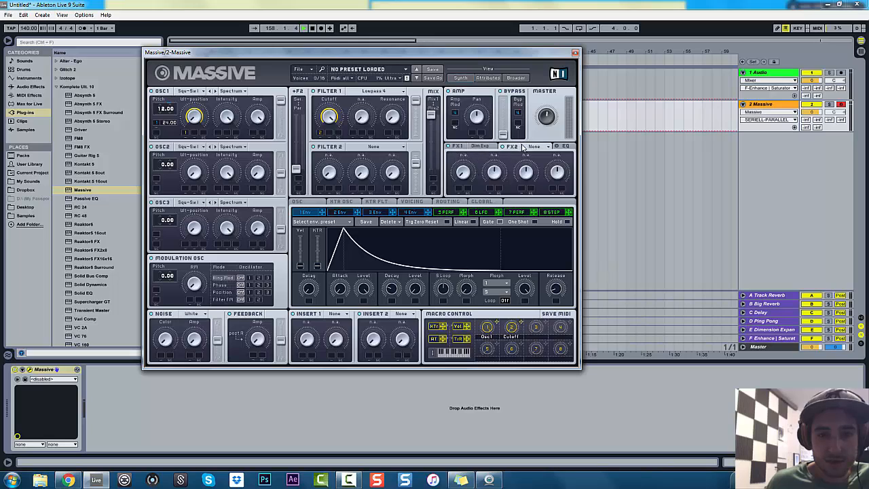
left_click(532, 147)
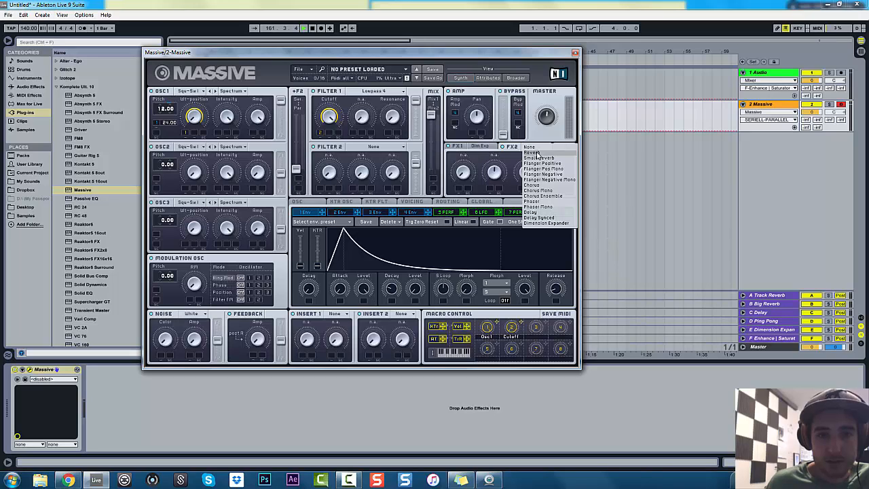
left_click(538, 154)
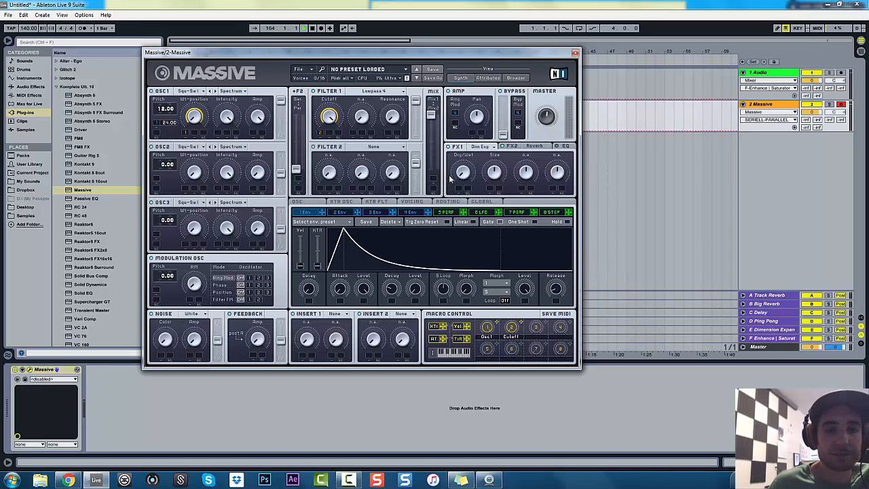
Adjust the Dimension Expander's dry/wet and size, and try different dry/wet and size amounts on the FX2 Reverb
left_click_drag(460, 175, 498, 195)
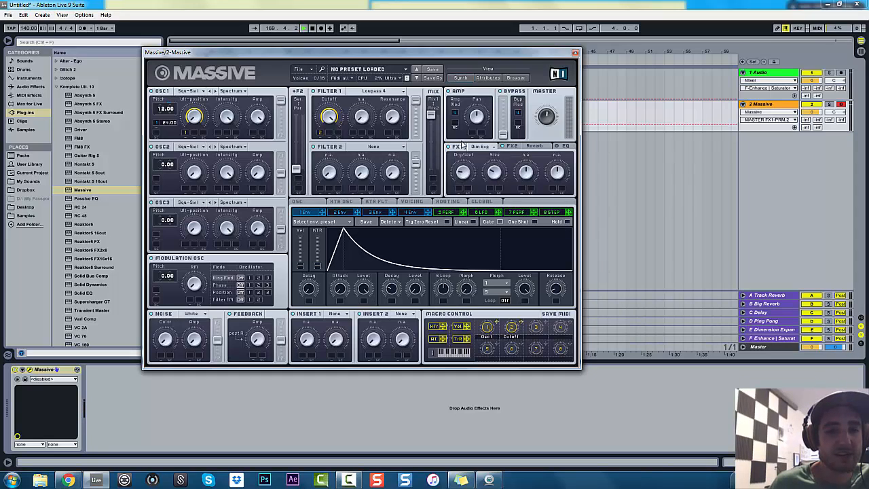
left_click(511, 146)
left_click_drag(466, 176, 466, 148)
left_click_drag(493, 175, 494, 198)
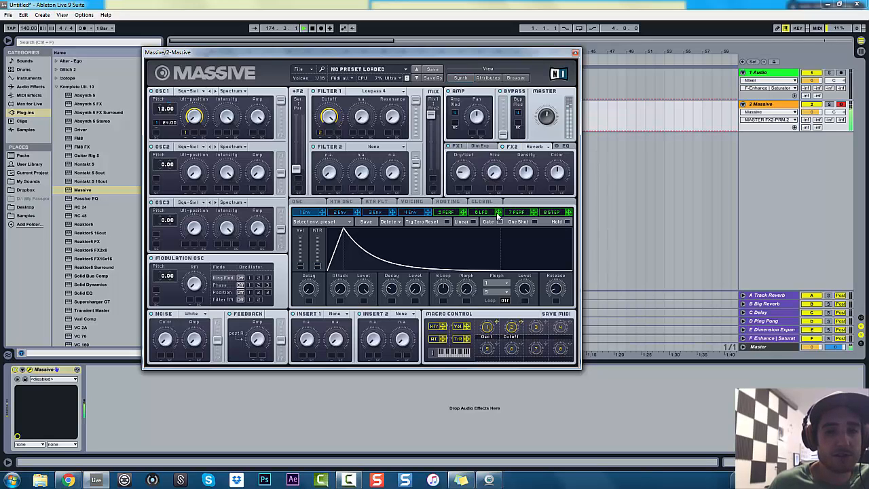
left_click_drag(463, 176, 469, 140)
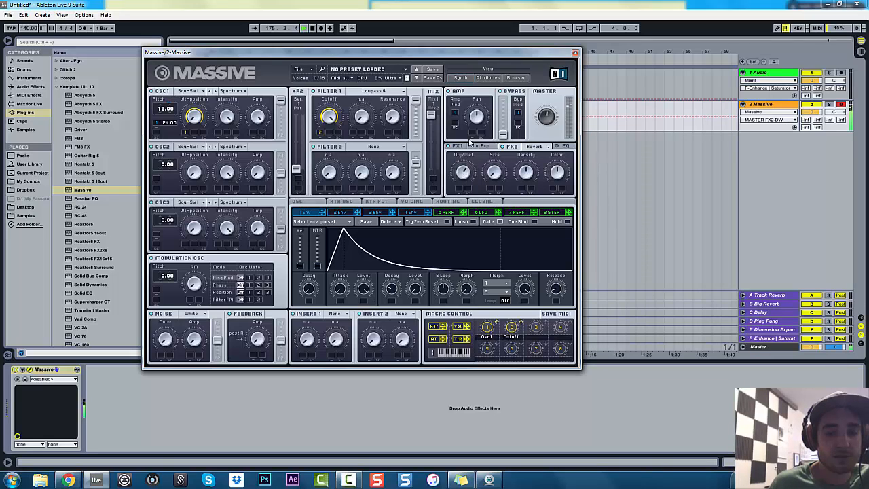
left_click(503, 155)
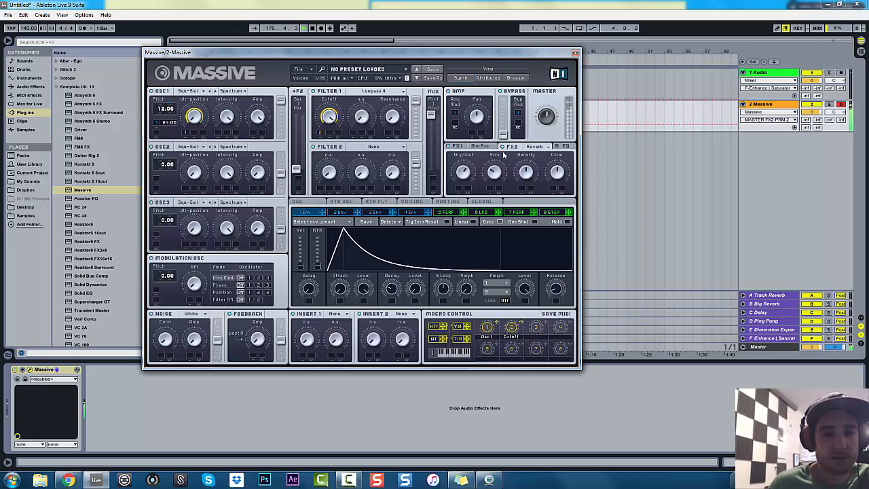
left_click(467, 178)
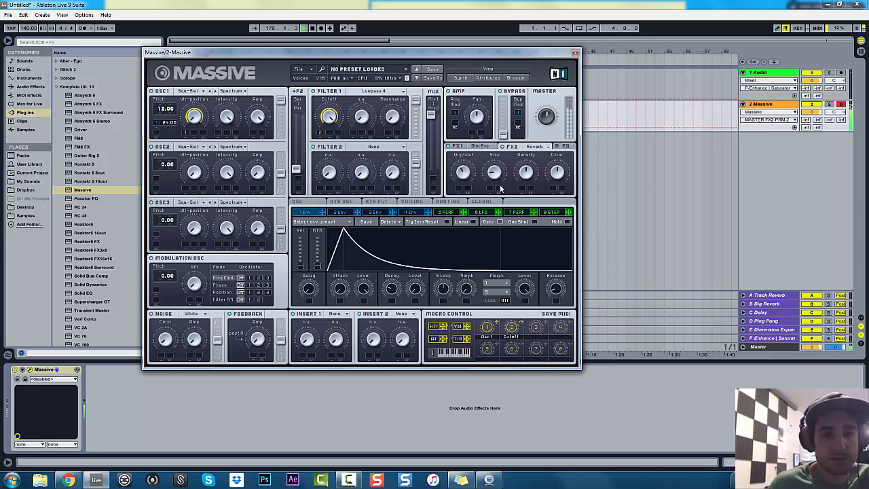
left_click(491, 174)
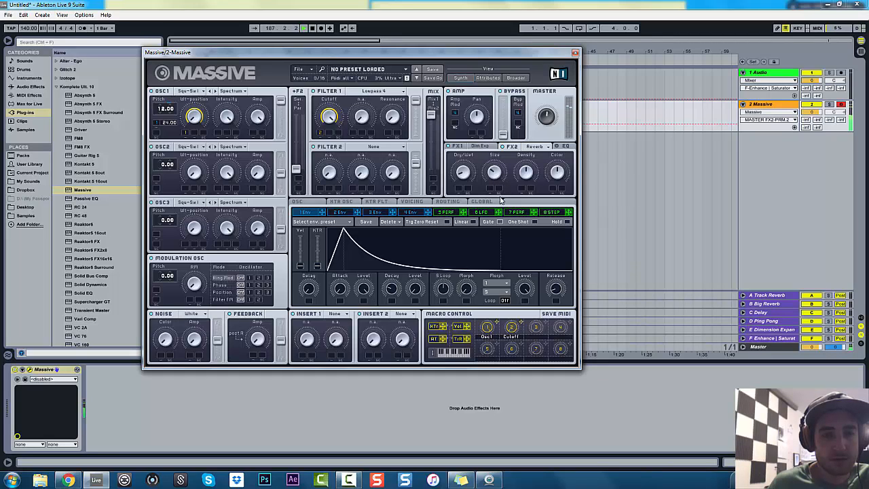
left_click_drag(496, 170, 495, 195)
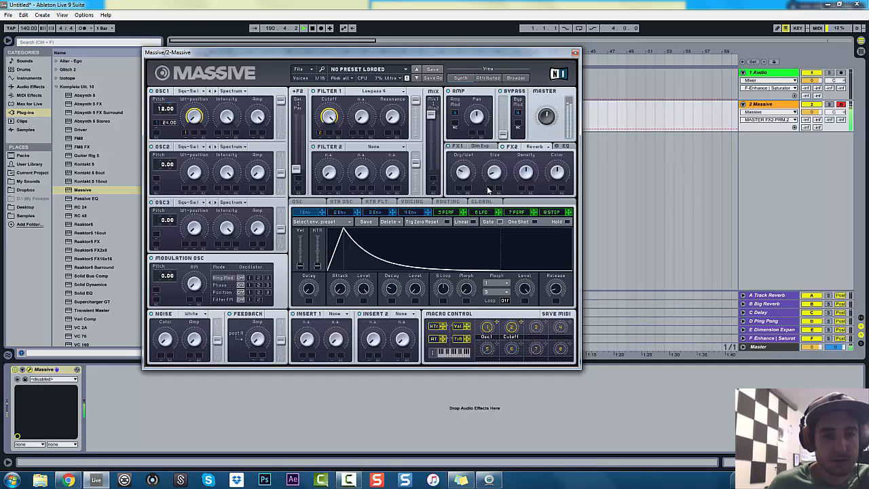
Change FX2 to Small Reverb and adjust its size and dry/wet amounts
left_click(529, 147)
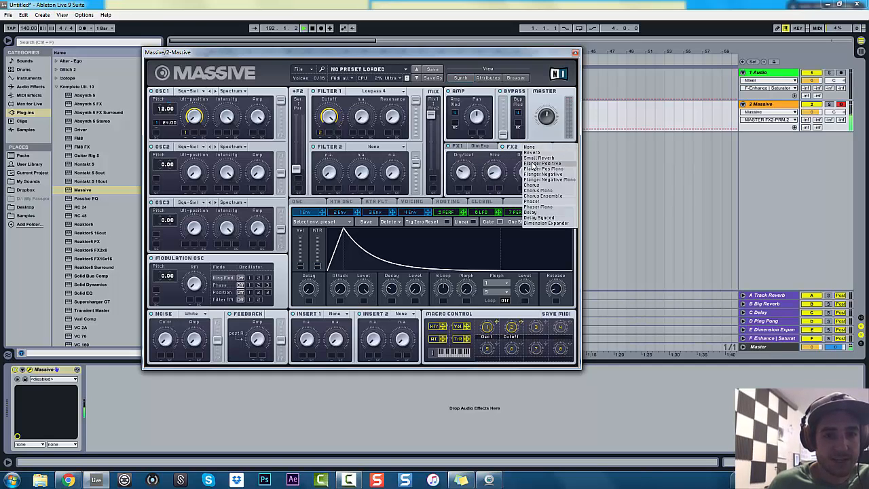
left_click(532, 163)
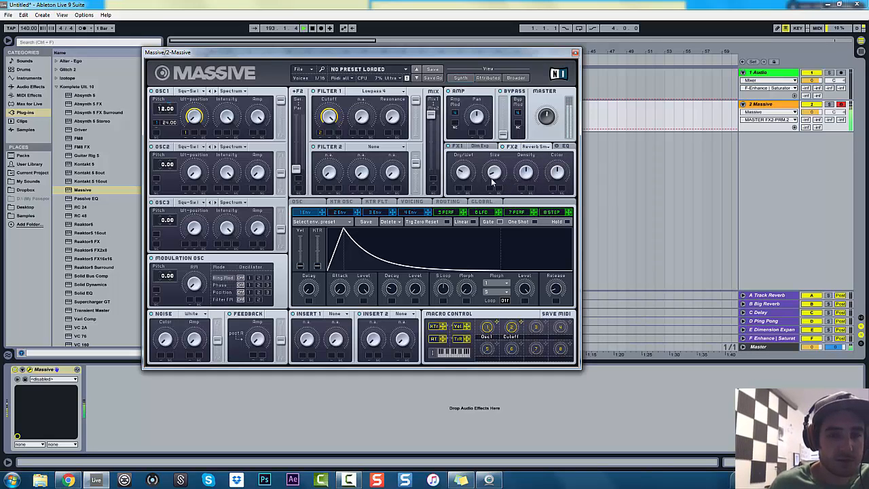
left_click_drag(491, 164, 496, 136)
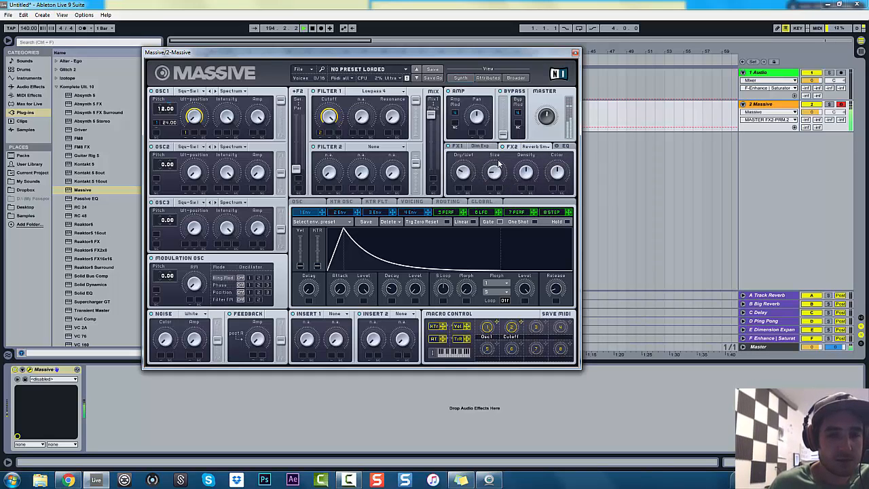
left_click(465, 171)
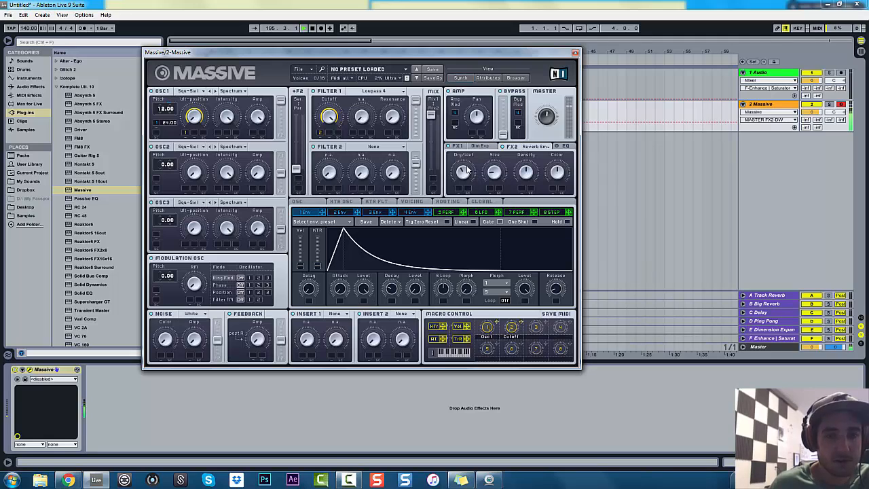
Adjust the low shelf and high shelf of the EQ
left_click(560, 147)
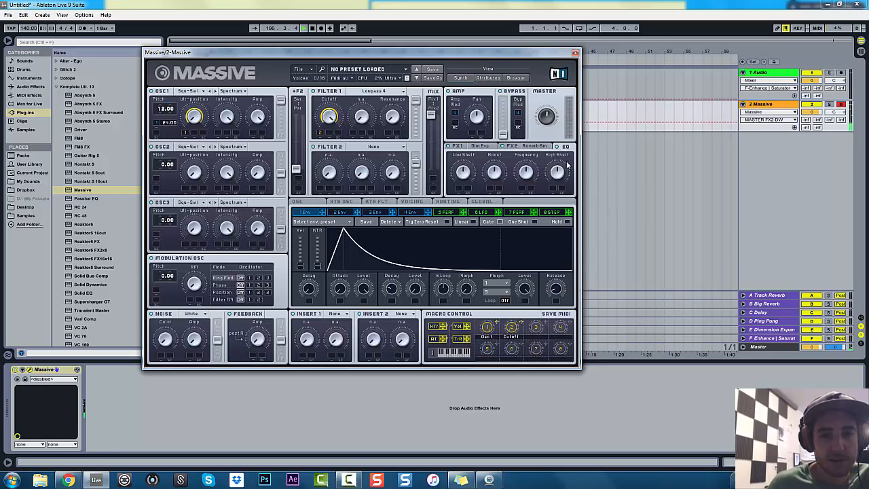
left_click(561, 176)
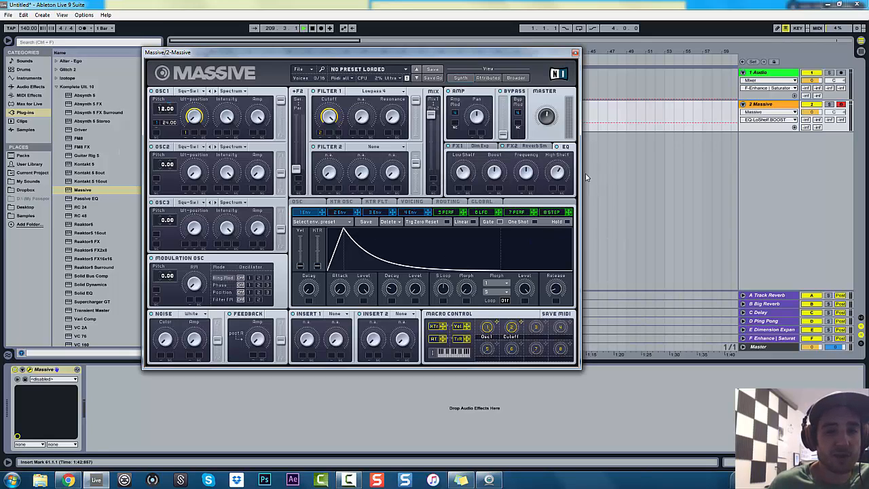
left_click(558, 174)
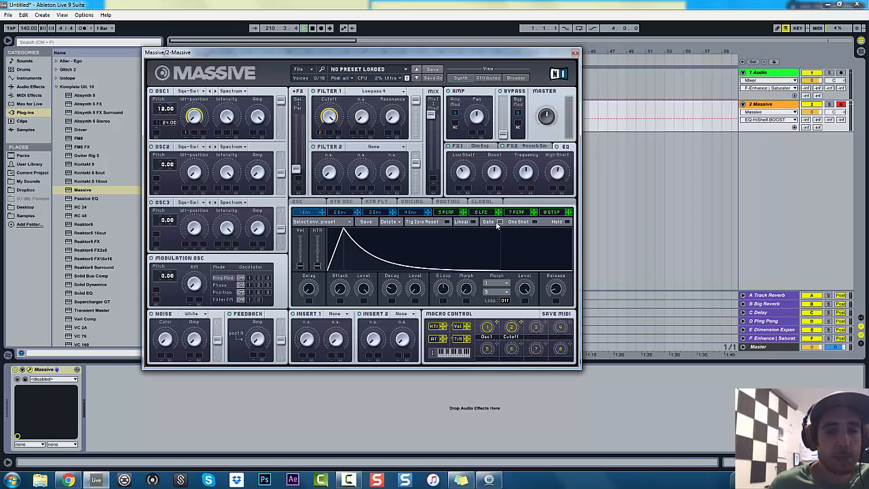
Modulate the EQ's boost and frequency with envelope 1, and adjust the master volume
left_click(497, 171)
left_click(523, 172)
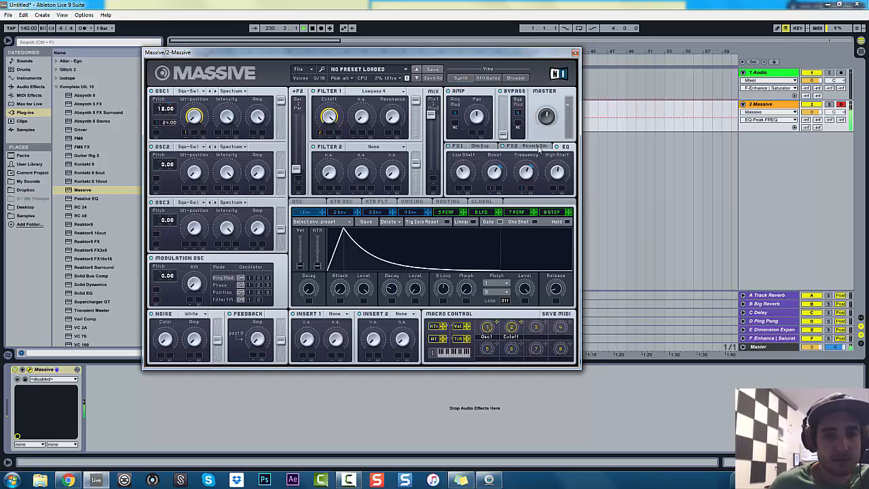
left_click(545, 114)
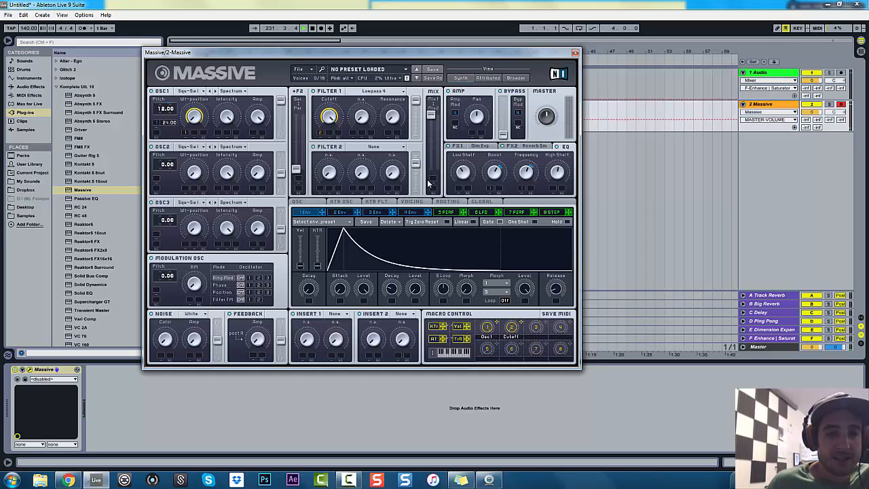
In the voicing settings, set Unisono to 1, enable the Pan Position spread and shift its fader toward Full Inv
left_click(376, 201)
left_click(411, 202)
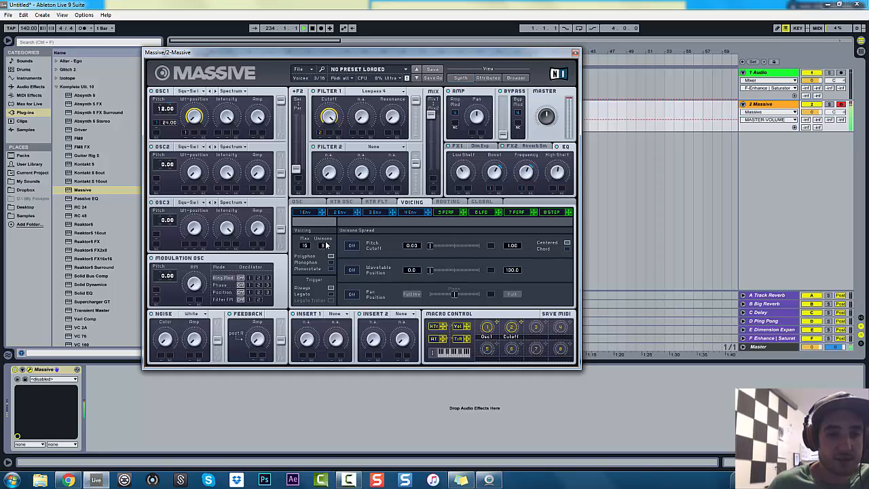
left_click_drag(326, 245, 322, 315)
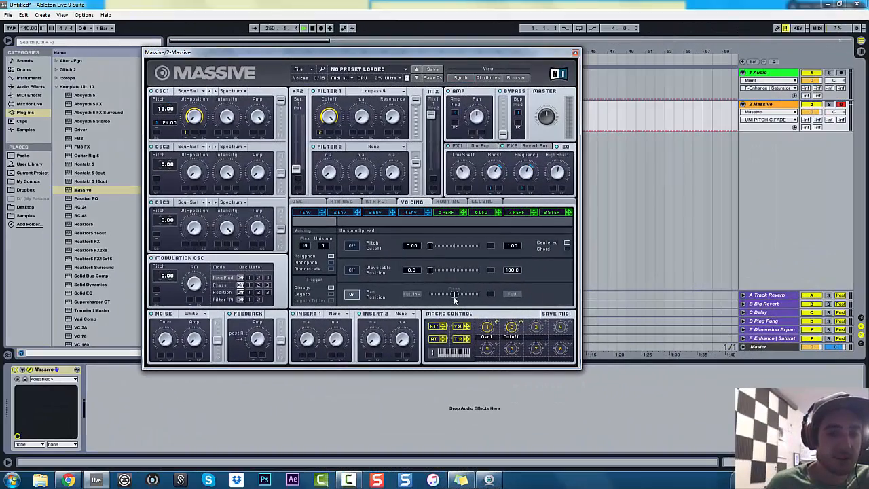
mouse_move(455, 297)
left_mouse_down()
mouse_move(440, 297)
mouse_move(470, 303)
mouse_move(440, 299)
left_mouse_up()
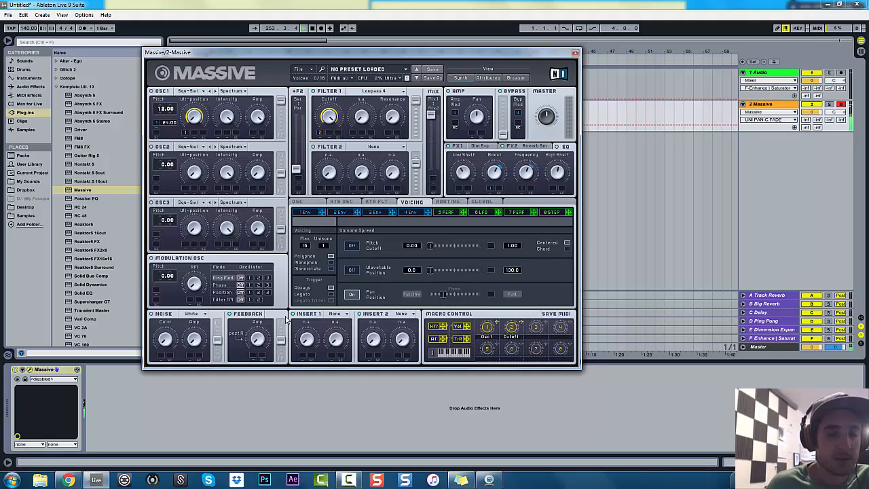
Show the signal routing diagram and adjust the noise oscillator's color and amp
left_click(448, 202)
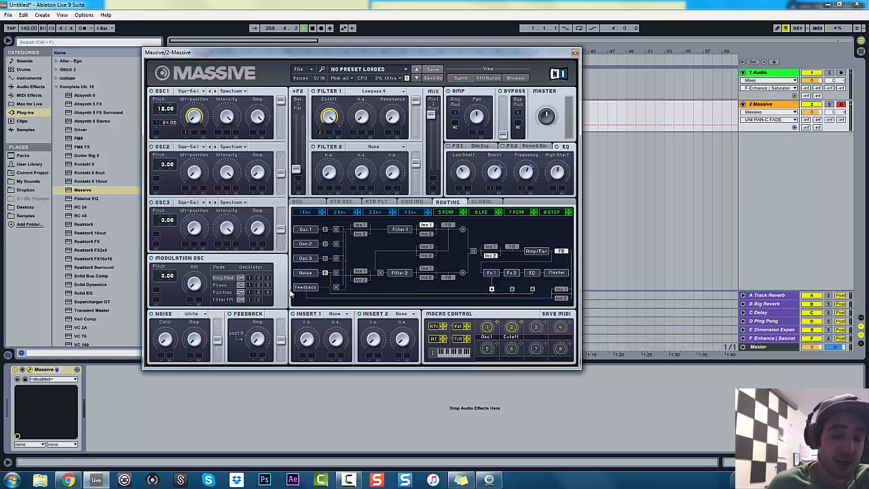
left_click_drag(163, 345, 206, 393)
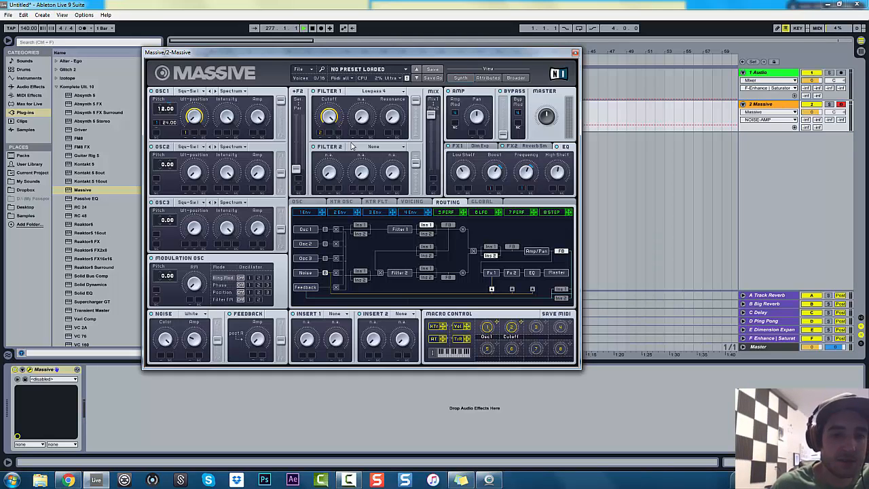
Show the settings of the FX2 Small Reverb
left_click(523, 146)
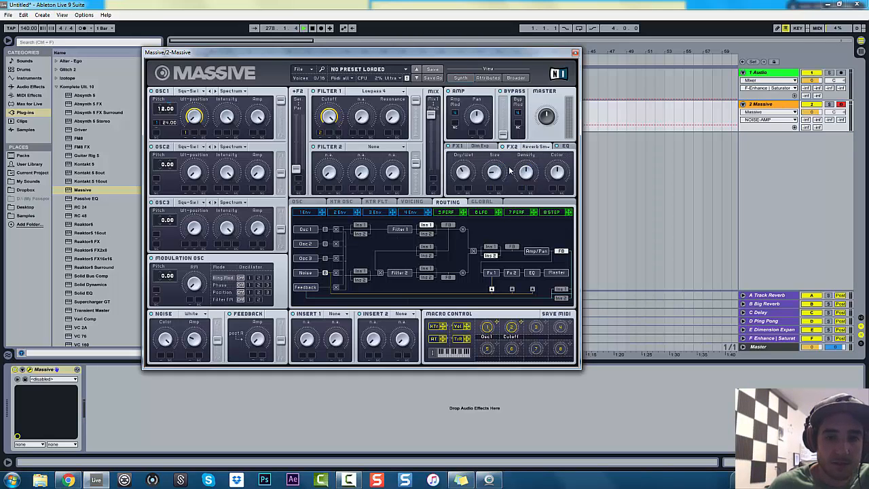